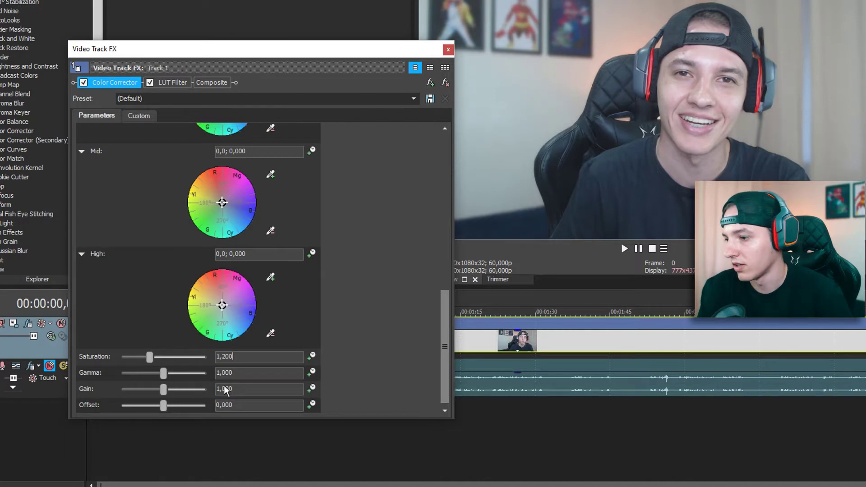
# Load the JH_T+O.cube file into the LUT Filter of video track 1
pyautogui.click(173, 82)
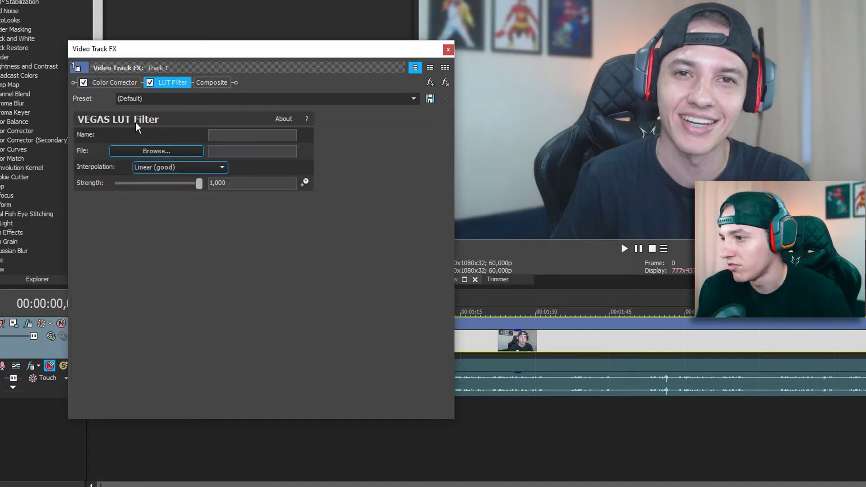
pyautogui.click(168, 152)
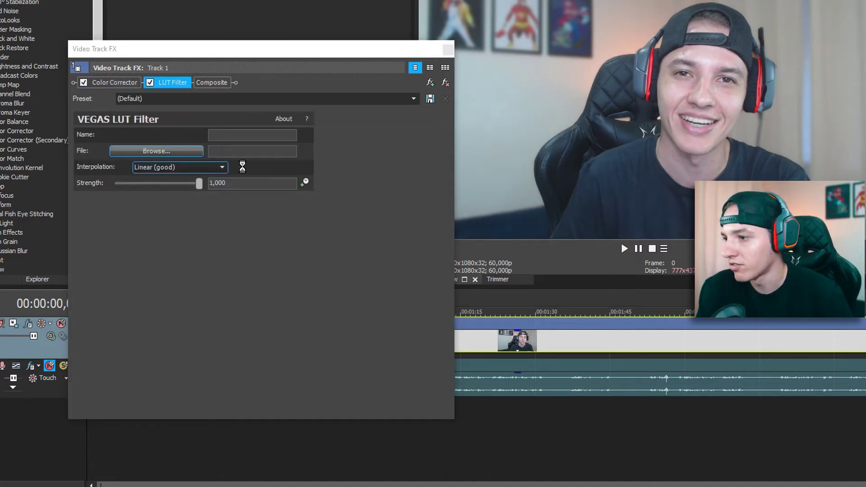
pyautogui.click(233, 144)
pyautogui.click(524, 379)
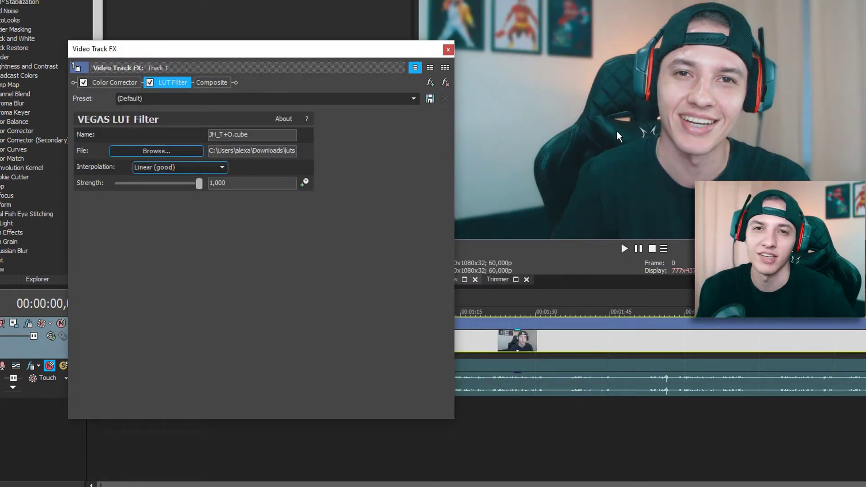
pyautogui.click(114, 82)
pyautogui.click(173, 83)
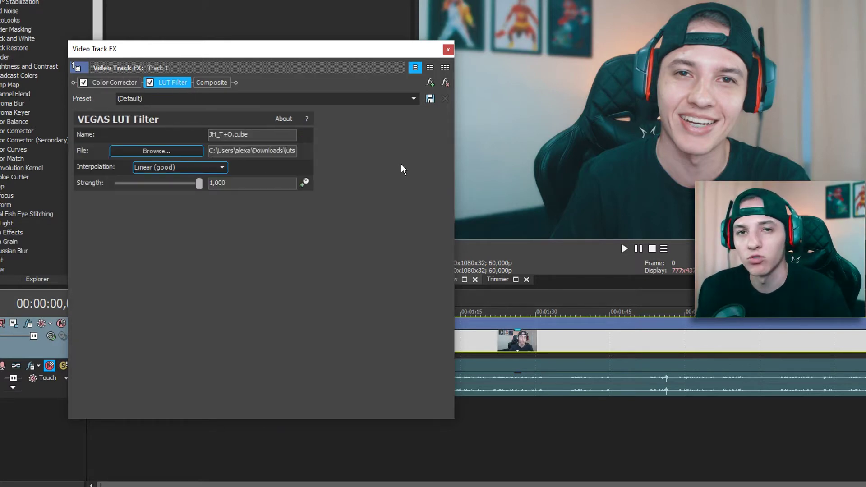
# Save the Color Corrector settings of track 1 as a preset named "camera"
pyautogui.click(115, 82)
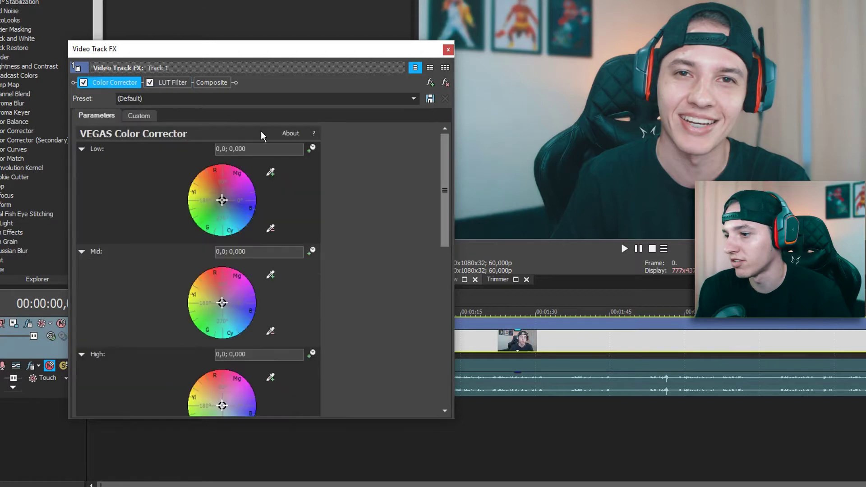
pyautogui.scroll(-3, 411, 221)
pyautogui.scroll(3, 325, 294)
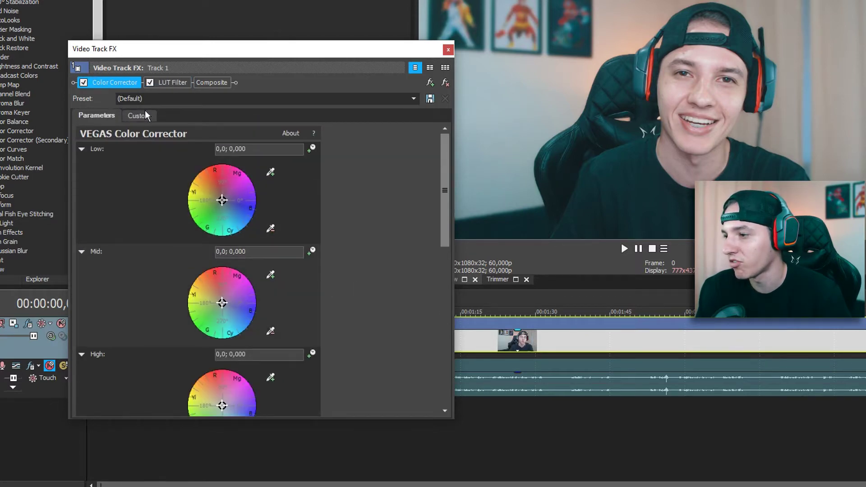
pyautogui.click(158, 104)
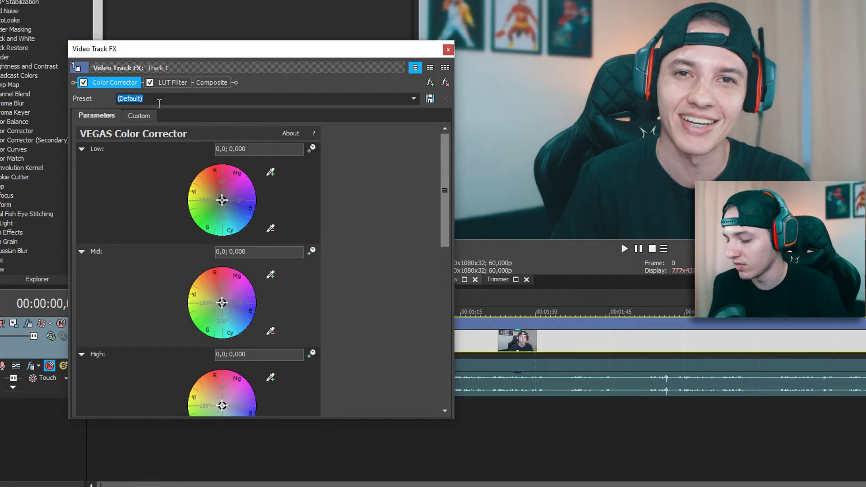
pyautogui.write('camera')
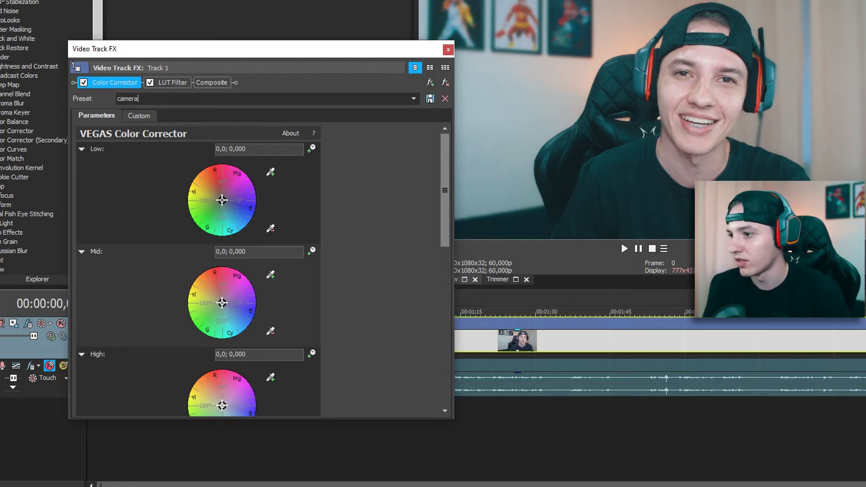
pyautogui.click(431, 101)
# Save the LUT Filter settings of track 1 as a preset named "novo"
pyautogui.click(171, 83)
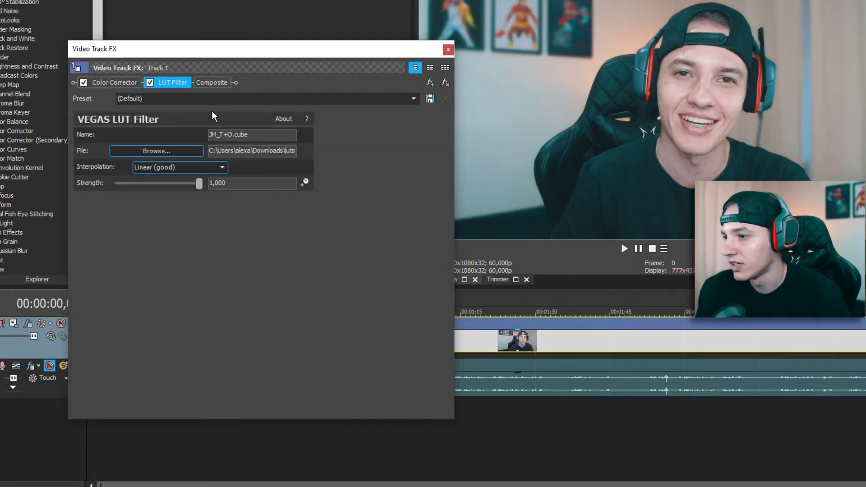
pyautogui.click(183, 101)
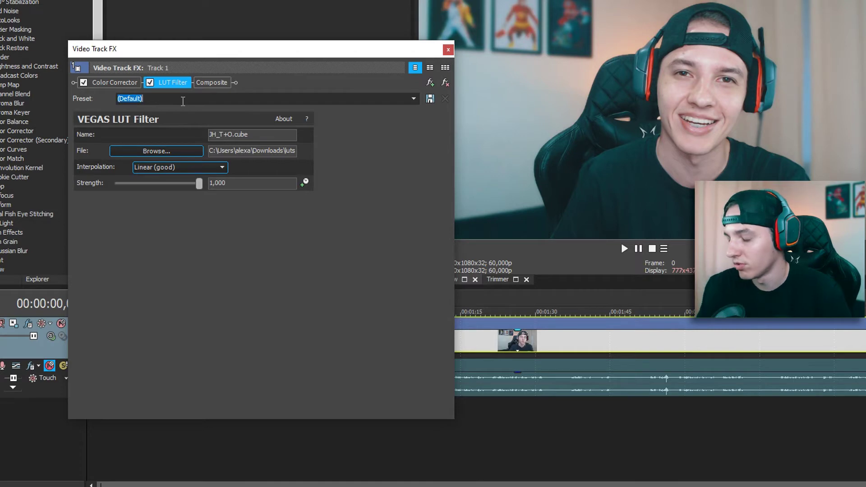
pyautogui.write('novo')
pyautogui.click(431, 101)
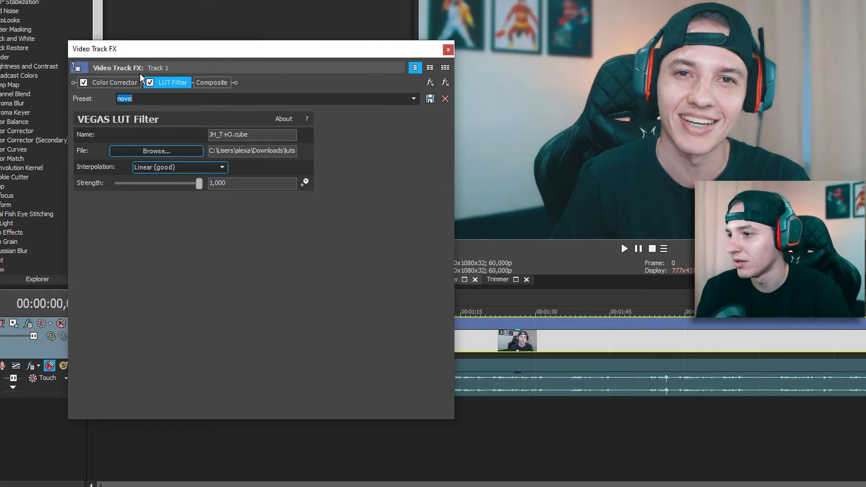
# Clear the video track's effects chain, and add VEGAS LUT Filter followed by VEGAS Color Corrector to it
pyautogui.click(445, 82)
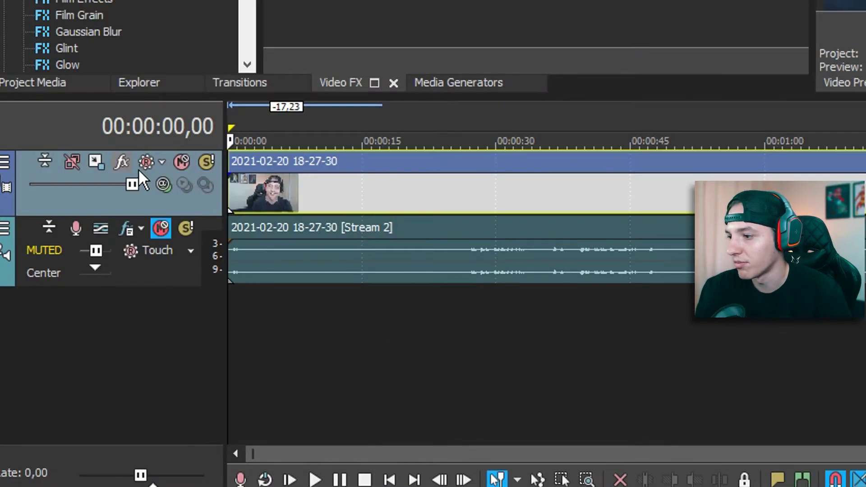
pyautogui.click(122, 162)
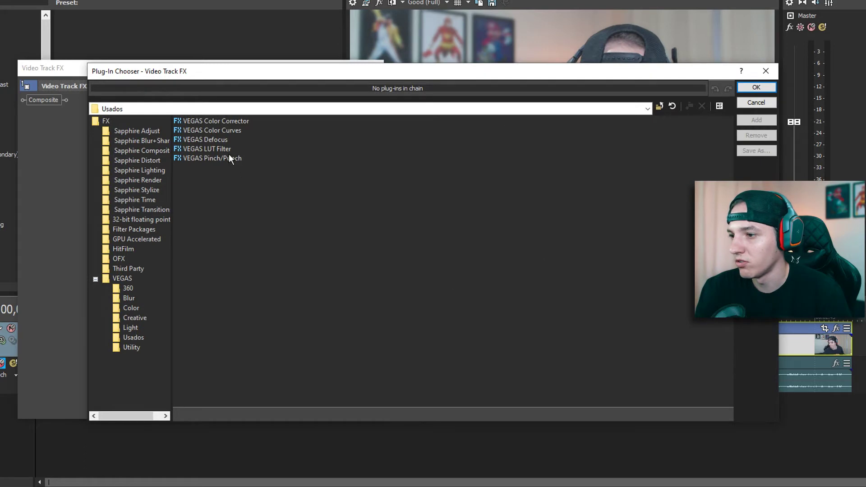
pyautogui.doubleClick(229, 150)
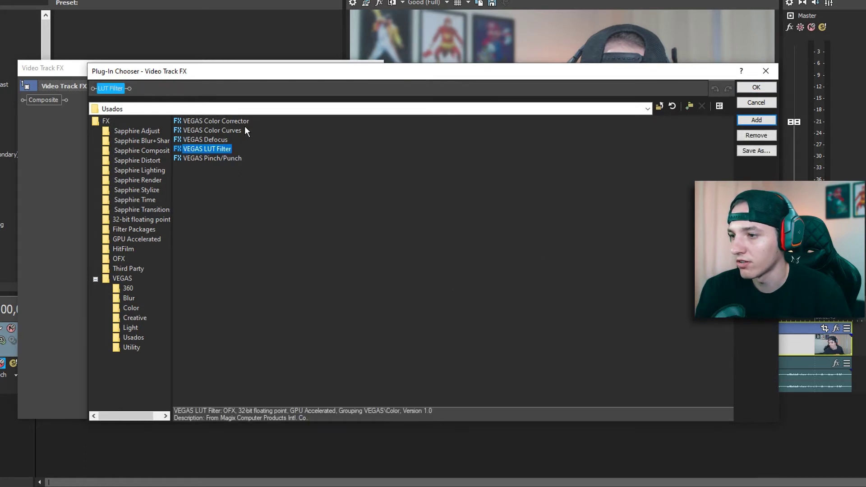
pyautogui.press('Home')
pyautogui.press('Return')
pyautogui.click(767, 88)
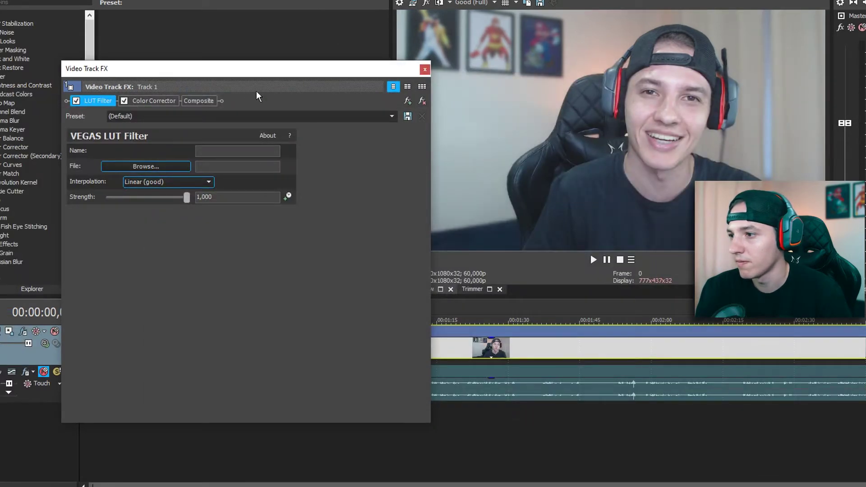
# Apply the saved "novo" preset to the track's LUT Filter
pyautogui.moveTo(185, 72); pyautogui.dragTo(127, 42)
pyautogui.click(339, 87)
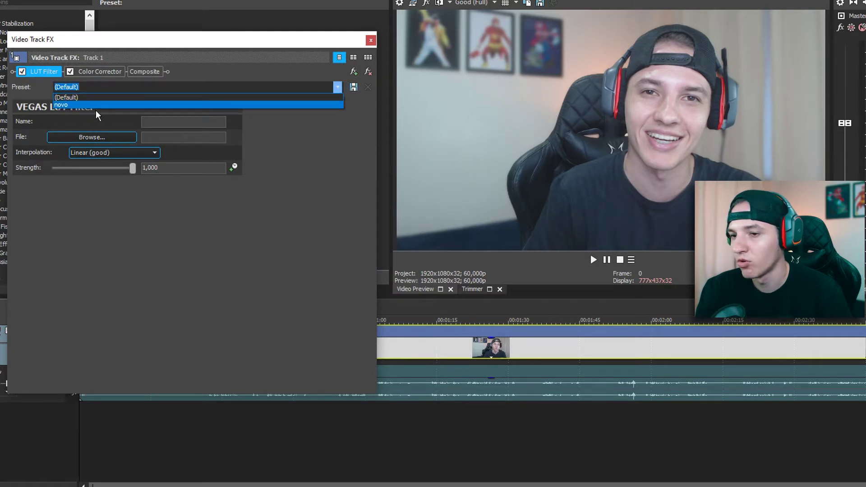
pyautogui.click(95, 107)
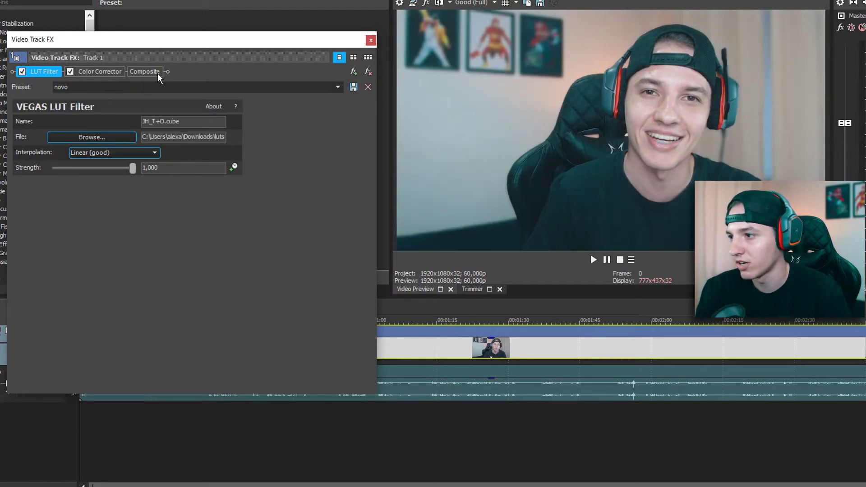
# Apply the saved "camera" preset to the track's Color Corrector and compare it with the LUT Filter settings
pyautogui.click(88, 73)
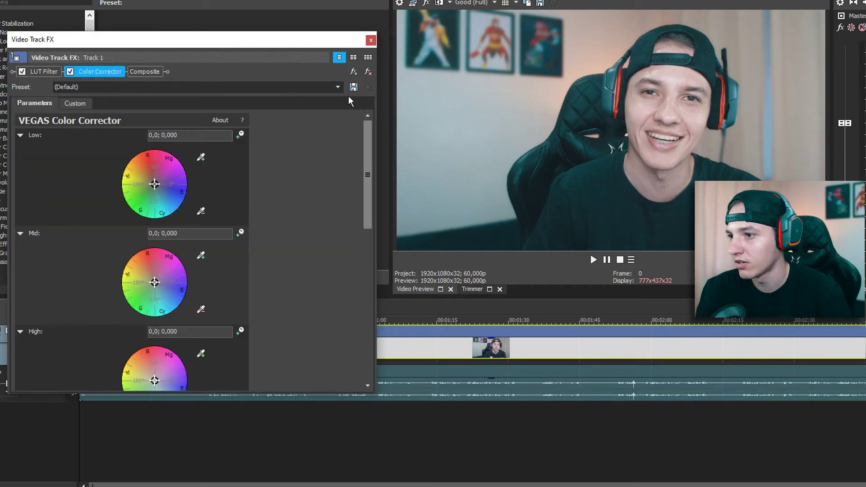
pyautogui.click(338, 87)
pyautogui.click(149, 155)
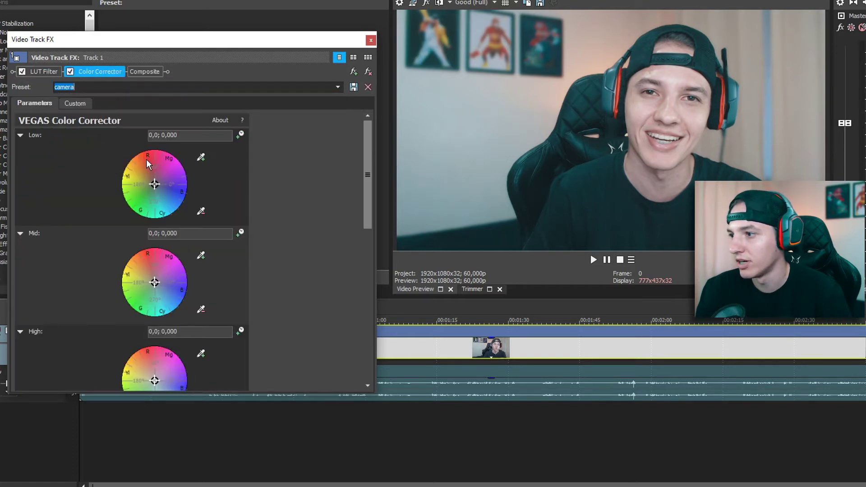
pyautogui.click(648, 159)
pyautogui.click(110, 82)
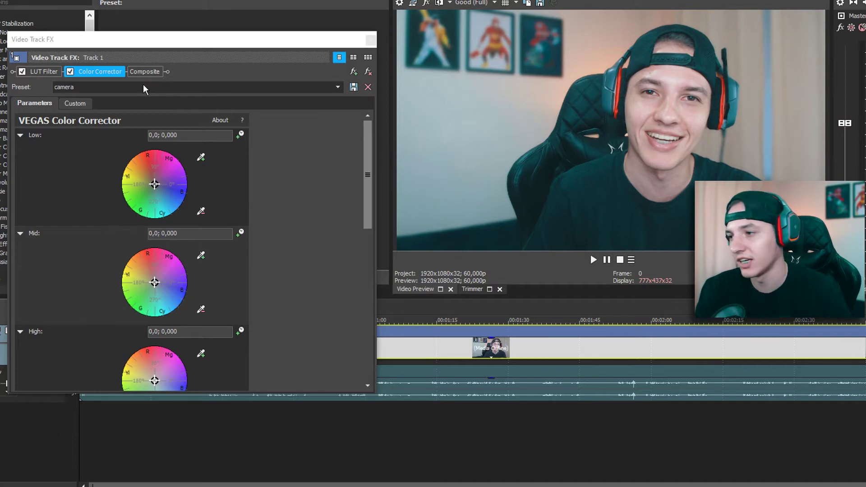
pyautogui.click(44, 71)
pyautogui.click(90, 73)
pyautogui.click(54, 73)
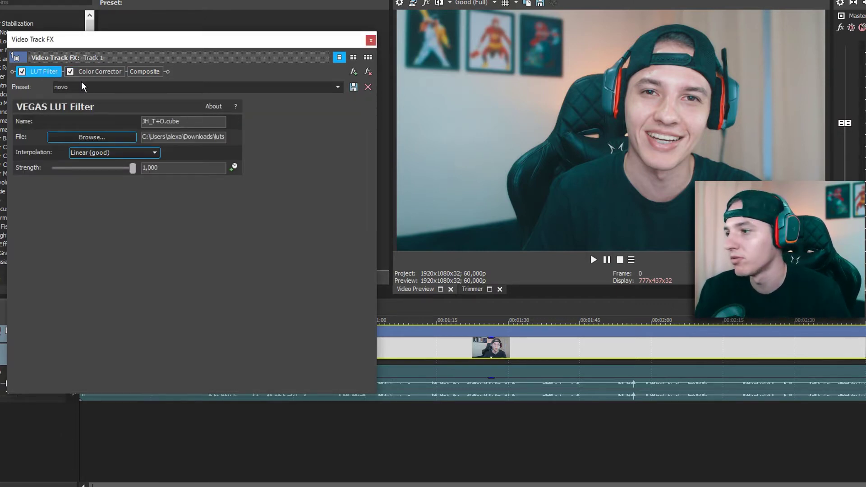
# Save the track's LUT Filter and Color Corrector chain as a filter package named "LutsSaturação"
pyautogui.click(354, 73)
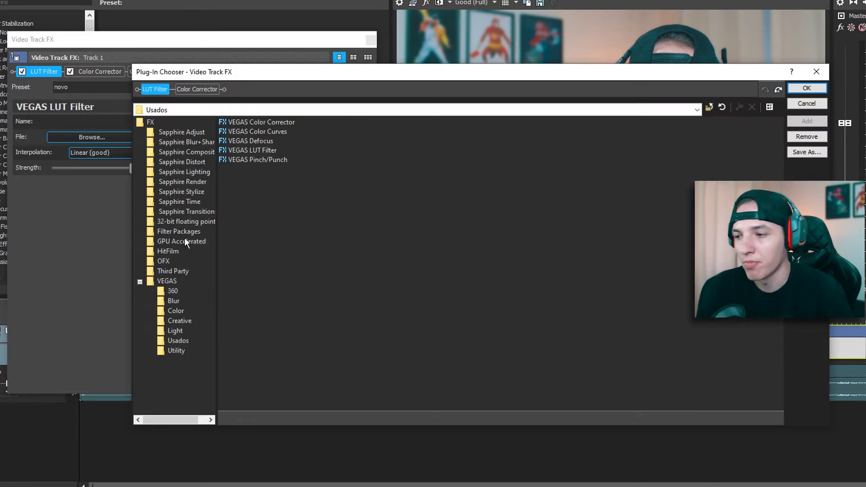
pyautogui.click(184, 234)
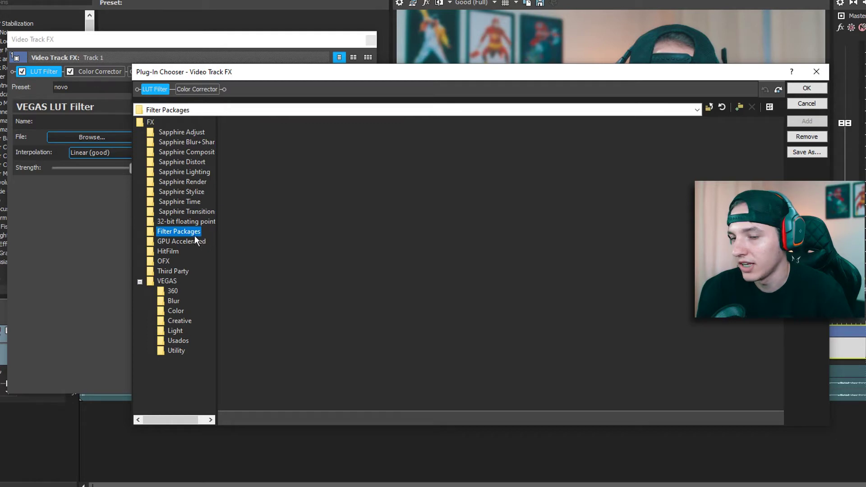
pyautogui.click(811, 156)
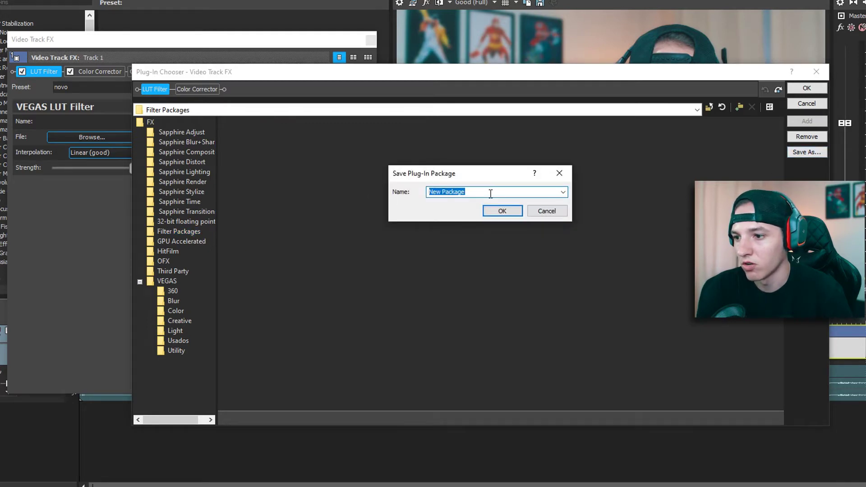
pyautogui.write('LutsSaturação')
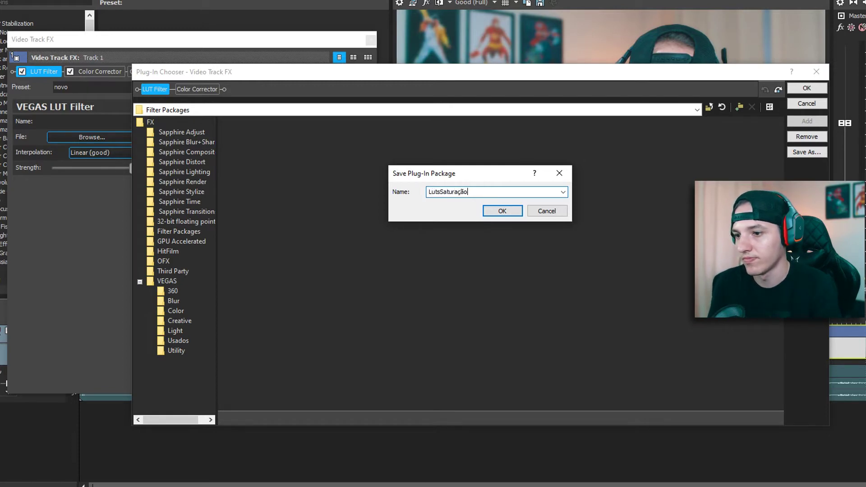
pyautogui.click(500, 216)
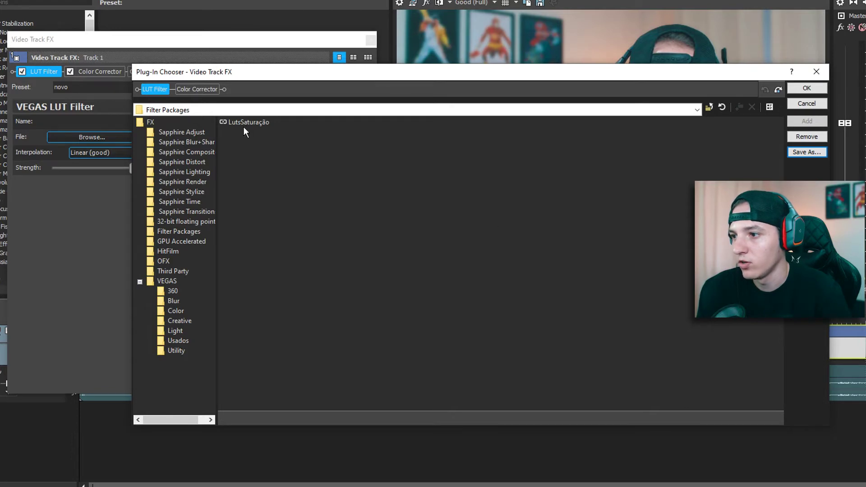
pyautogui.click(257, 122)
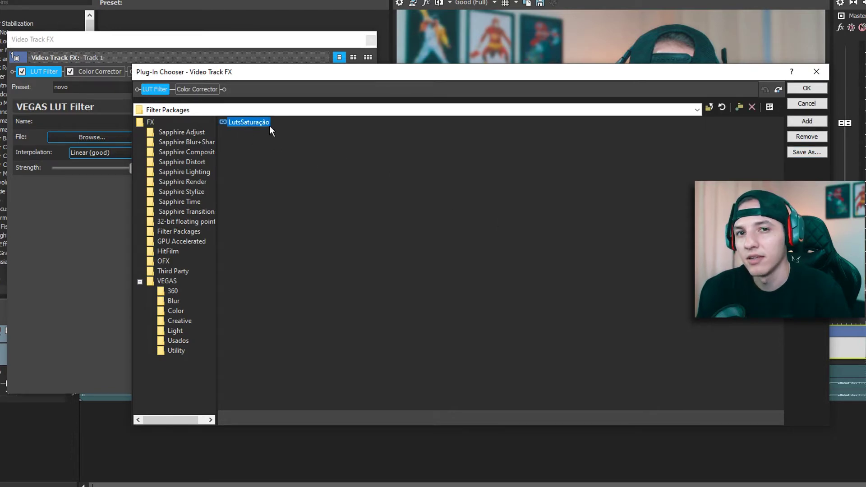
pyautogui.click(807, 90)
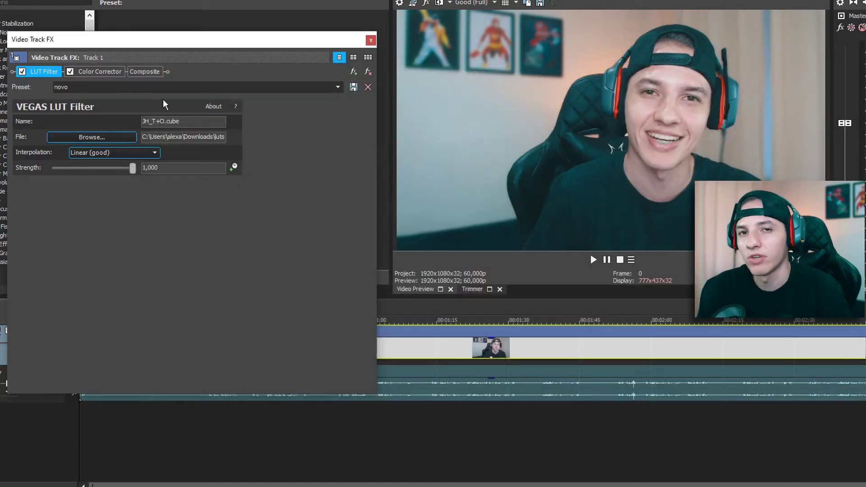
# Remove the effects from video track 1 and apply the LutsSaturação filter package to it instead
pyautogui.click(368, 71)
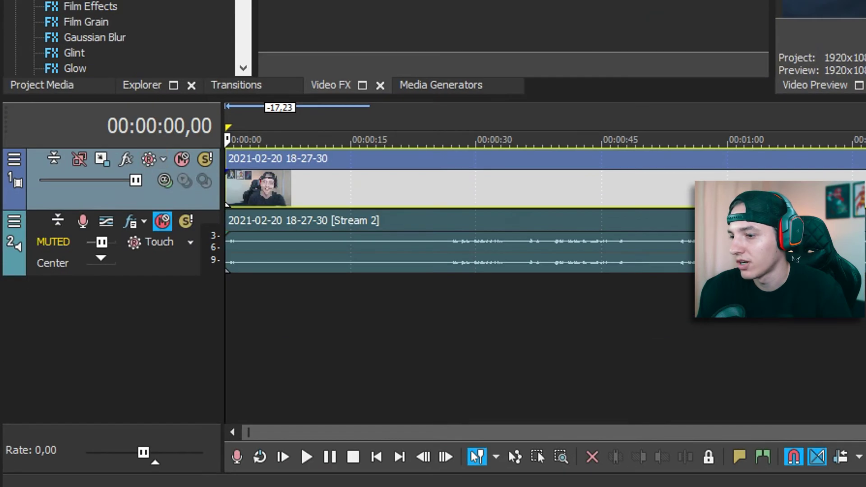
pyautogui.click(131, 163)
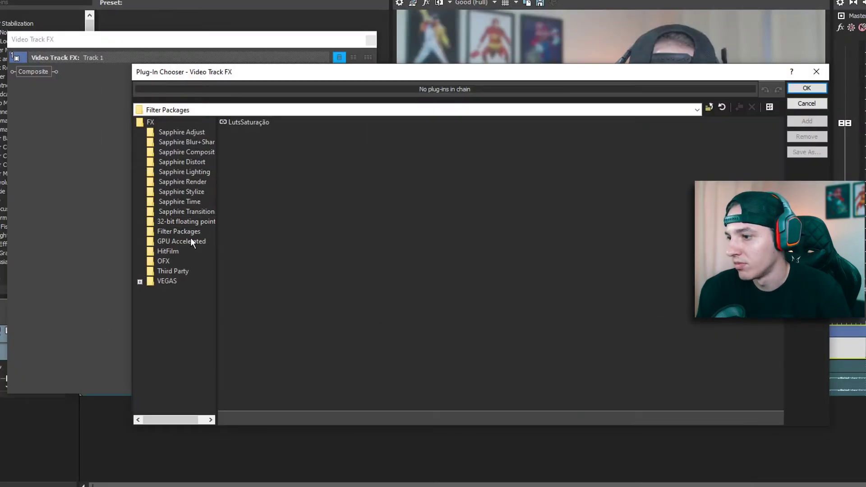
pyautogui.click(181, 235)
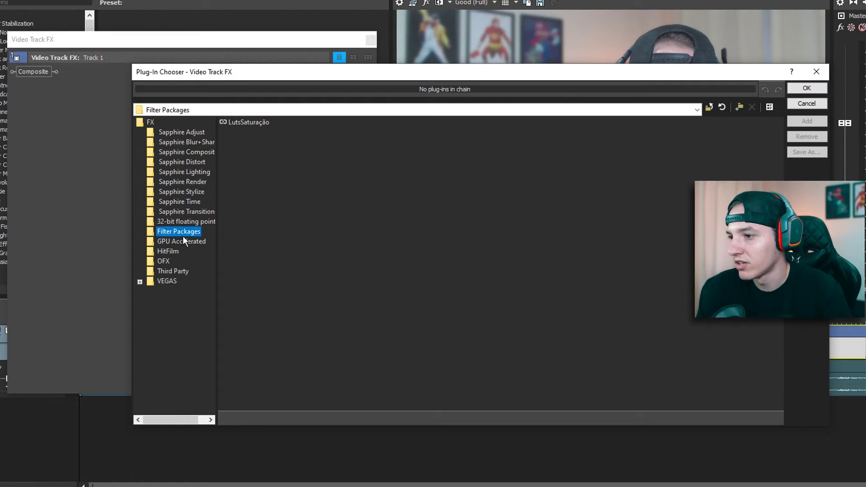
pyautogui.click(249, 127)
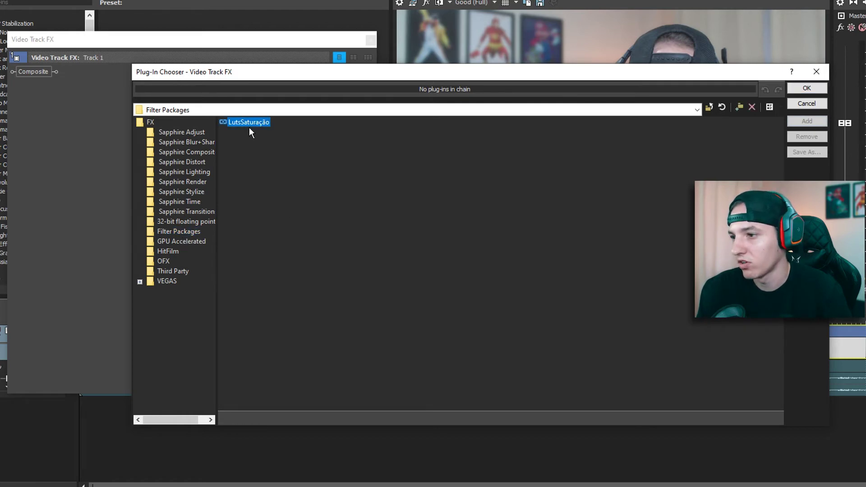
pyautogui.doubleClick(249, 127)
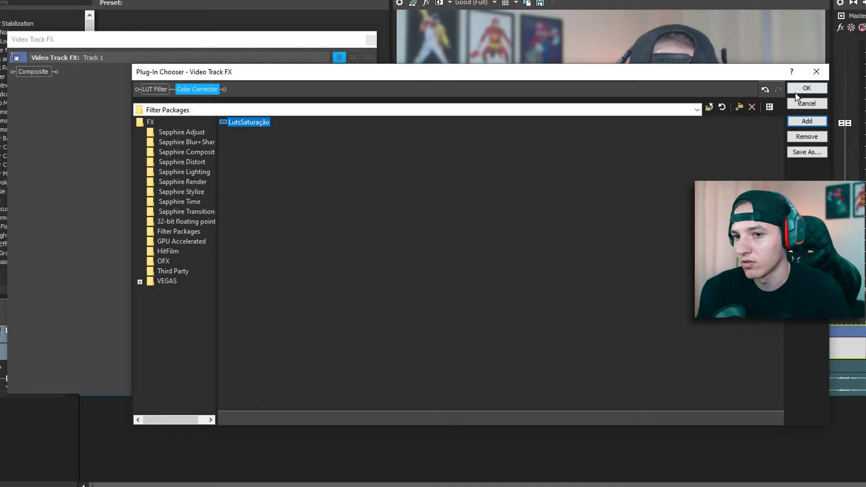
pyautogui.press('Return')
pyautogui.click(111, 72)
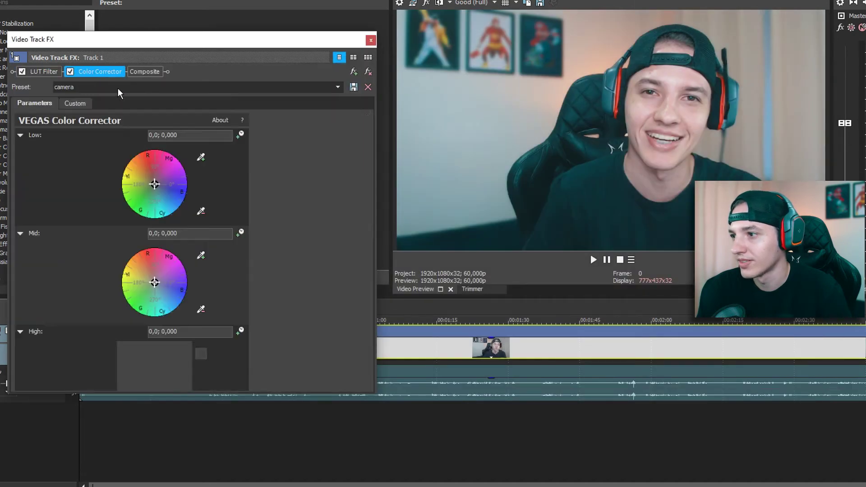
pyautogui.click(58, 72)
pyautogui.click(370, 40)
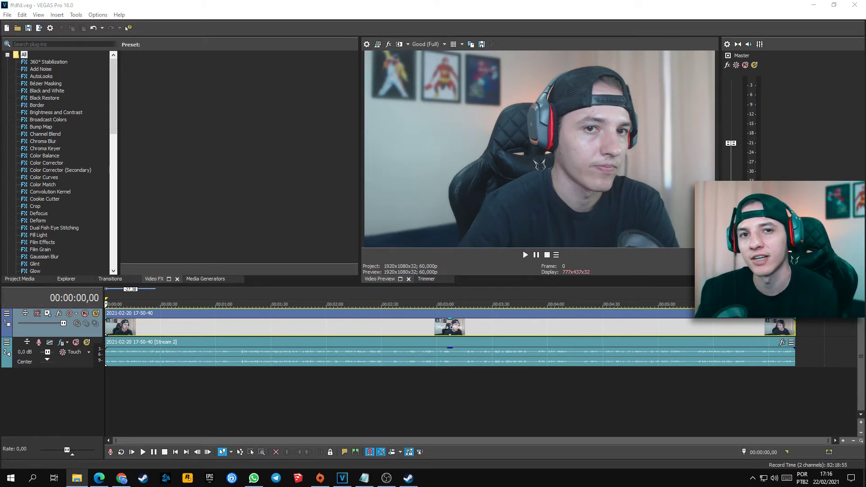
# Add the Call of Duty World at War gameplay clip to new tracks below the webcam tracks, starting at the project's beginning
pyautogui.moveTo(212, 402); pyautogui.dragTo(125, 395)
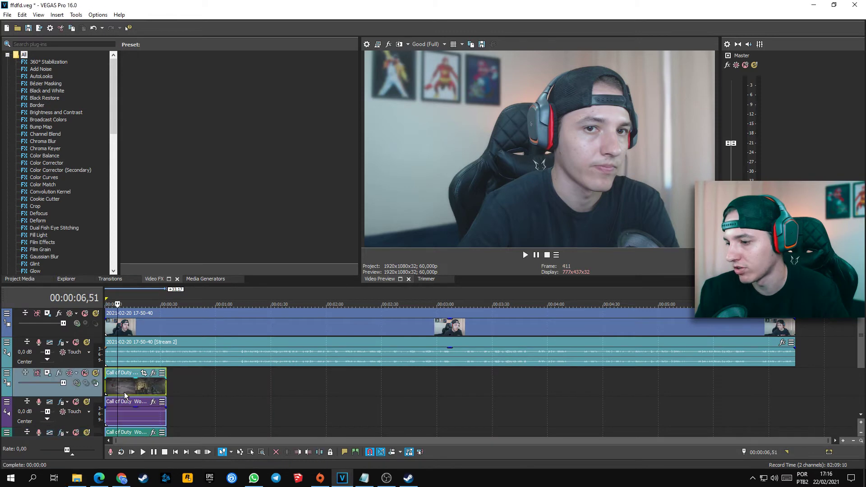
pyautogui.scroll(5, 136, 383)
# Use Track Motion on track 1 to shrink the webcam video and place it at the right side of the frame over the gameplay
pyautogui.click(111, 329)
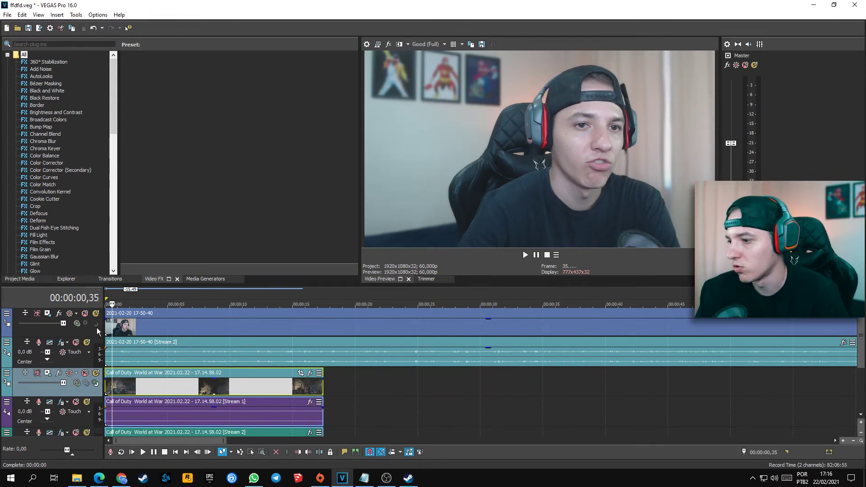
pyautogui.click(47, 313)
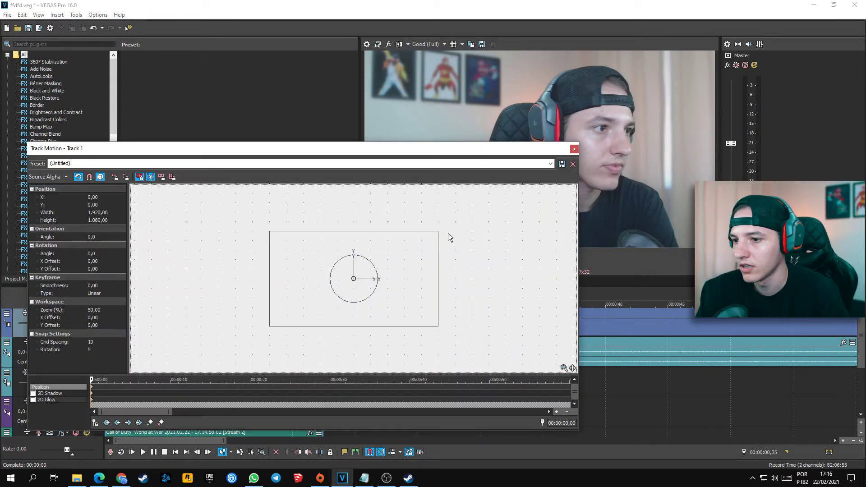
pyautogui.moveTo(439, 232); pyautogui.dragTo(453, 266)
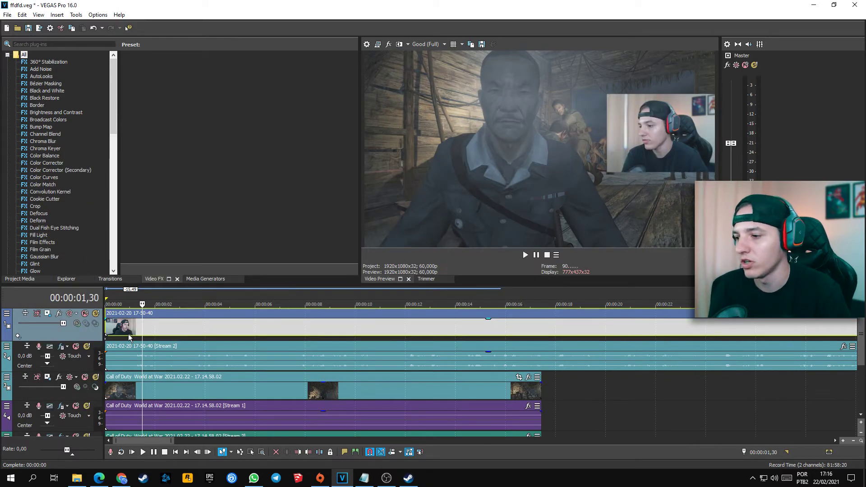
# Split the webcam video clip on track 1 into ten pieces at irregular points from 00:00:01,50 to 00:00:17,27
pyautogui.press('Right')
pyautogui.press('s')
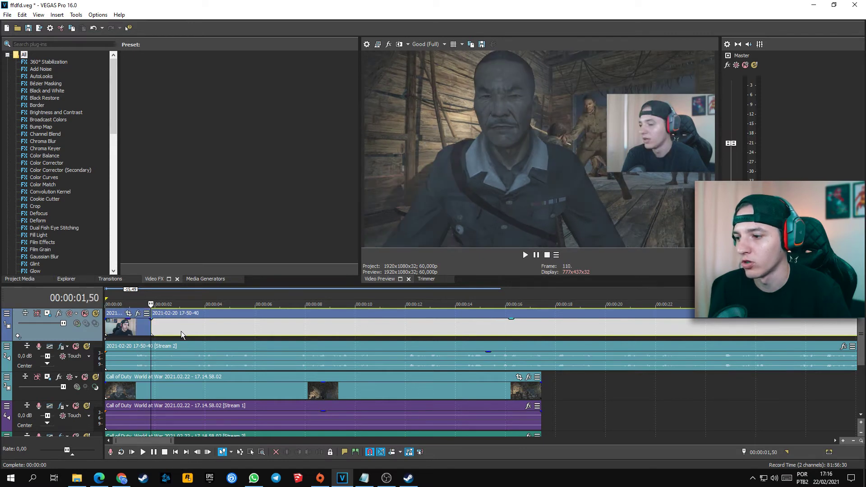
pyautogui.click(188, 332)
pyautogui.press('s')
pyautogui.click(218, 332)
pyautogui.press('s')
pyautogui.click(305, 332)
pyautogui.press('s')
pyautogui.click(361, 333)
pyautogui.press('s')
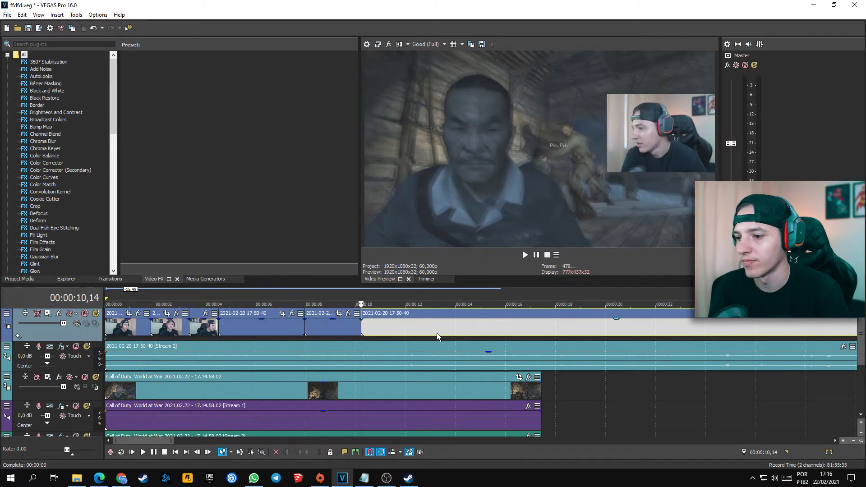
pyautogui.click(433, 334)
pyautogui.press('s')
pyautogui.click(516, 335)
pyautogui.press('s')
pyautogui.click(535, 335)
pyautogui.press('s')
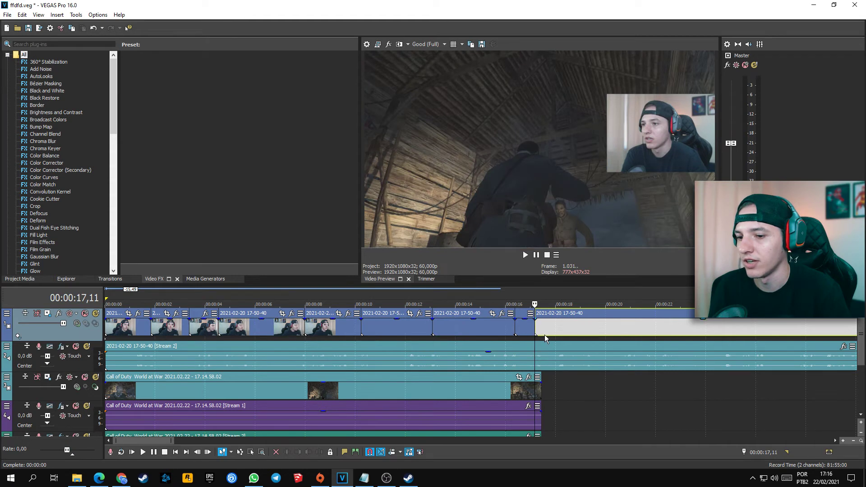
pyautogui.click(544, 335)
pyautogui.press('s')
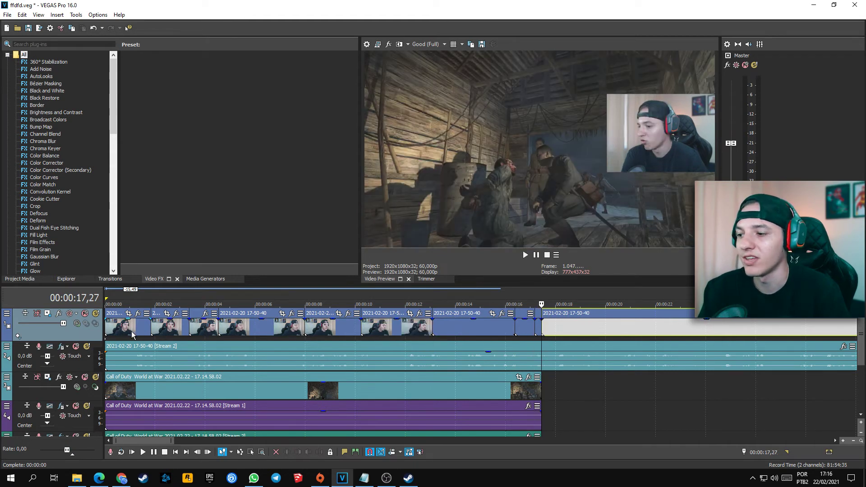
# Enable a mask in the first webcam piece's Pan/Crop and draw a rectangle around the person, cropping away the sides
pyautogui.click(128, 332)
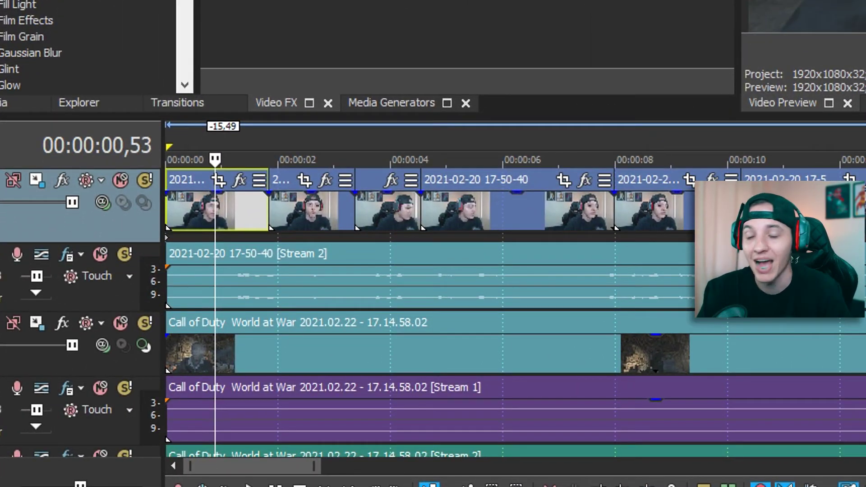
pyautogui.click(241, 180)
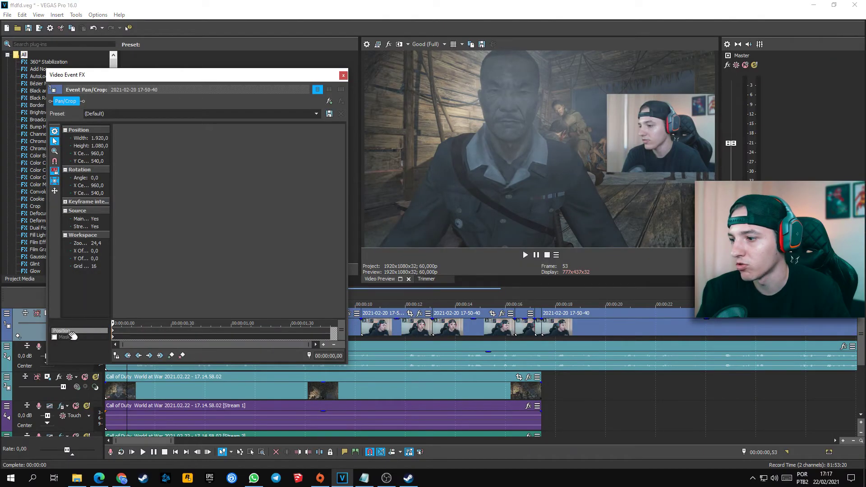
pyautogui.click(54, 337)
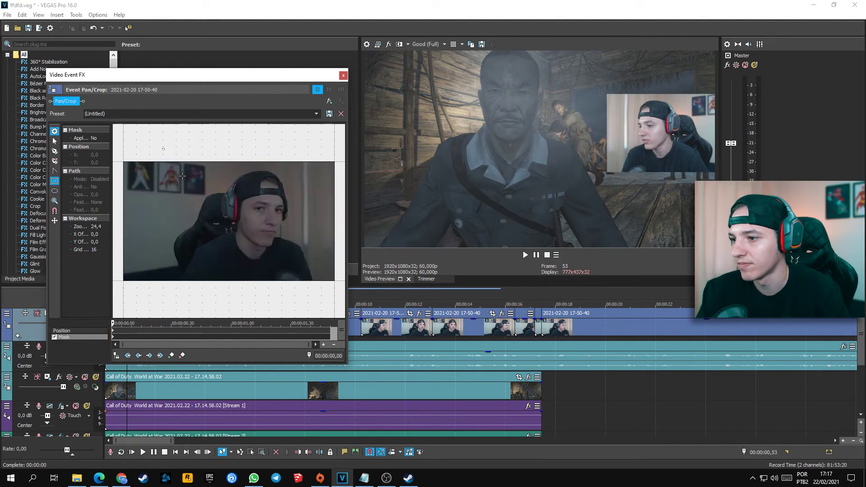
pyautogui.moveTo(163, 146); pyautogui.dragTo(310, 289)
pyautogui.moveTo(167, 221); pyautogui.dragTo(175, 223)
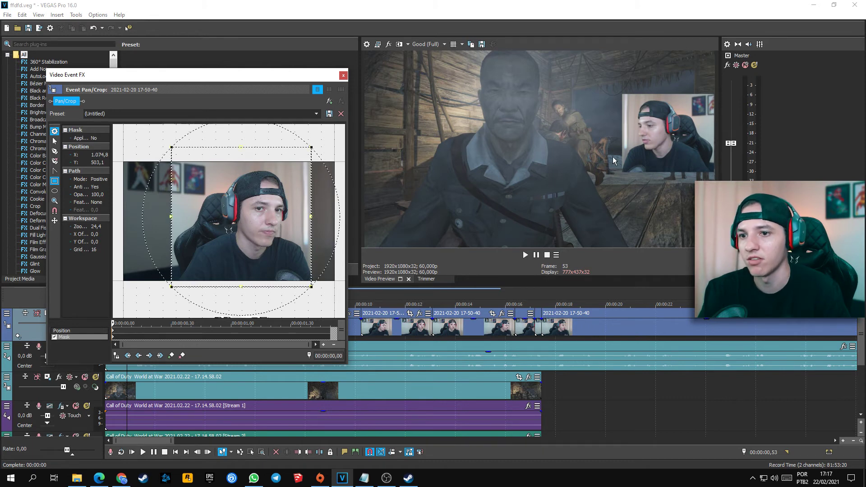
# Save the first webcam piece's mask as a Pan/Crop preset named "FACECAM"
pyautogui.click(85, 113)
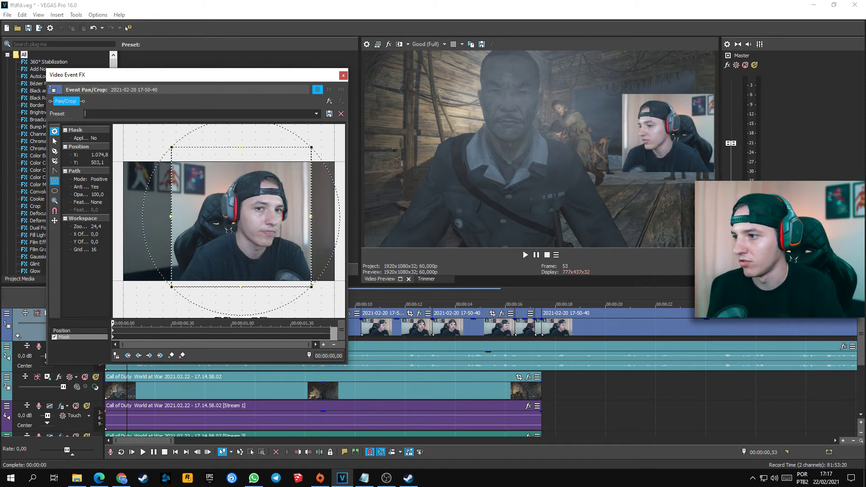
pyautogui.write('FACECAM')
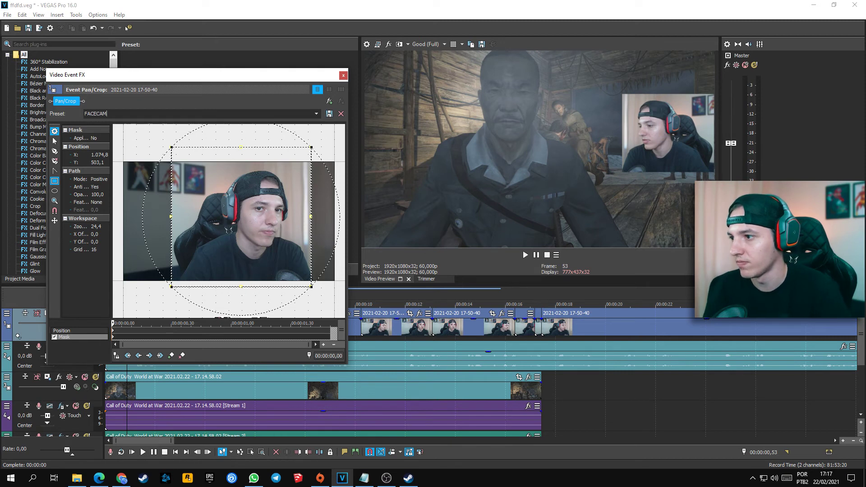
pyautogui.click(329, 114)
pyautogui.click(344, 75)
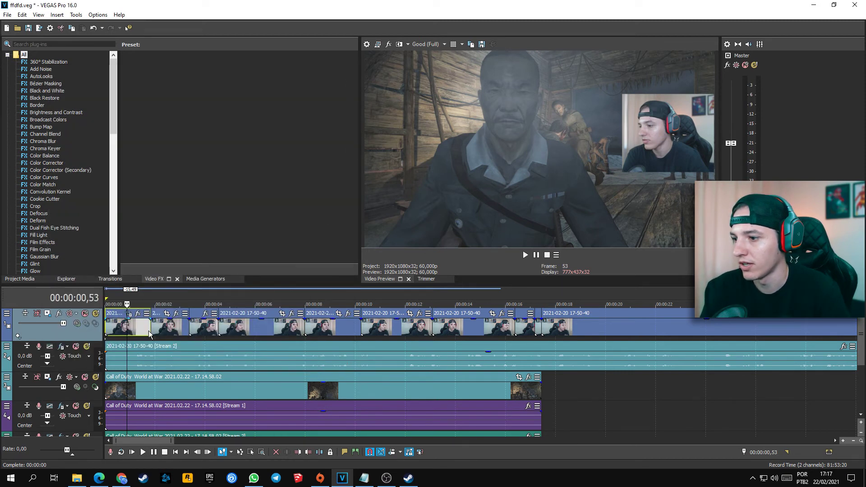
# Enable the mask on the second webcam piece and apply the "FACECAM" Pan/Crop preset to it
pyautogui.click(168, 334)
pyautogui.scroll(3, 220, 333)
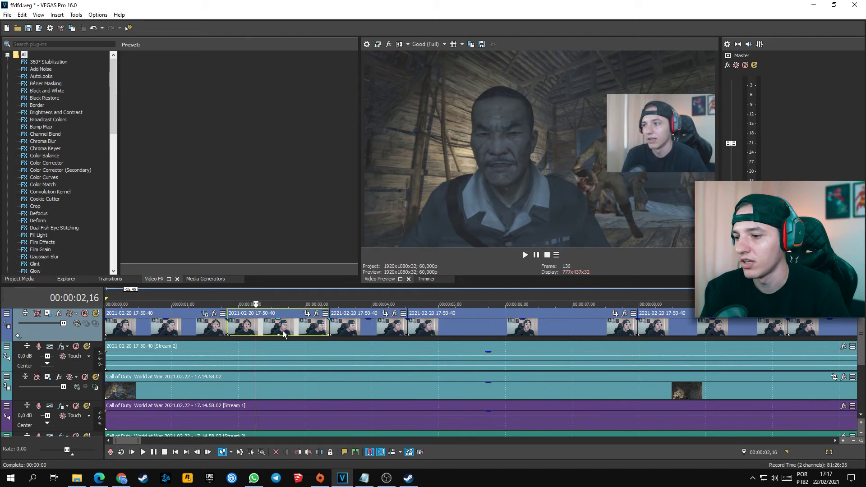
pyautogui.click(307, 315)
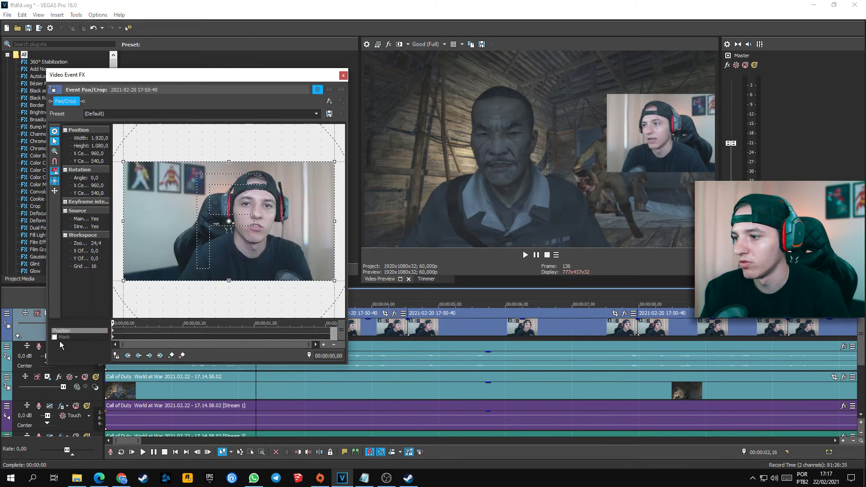
pyautogui.click(54, 337)
pyautogui.click(316, 114)
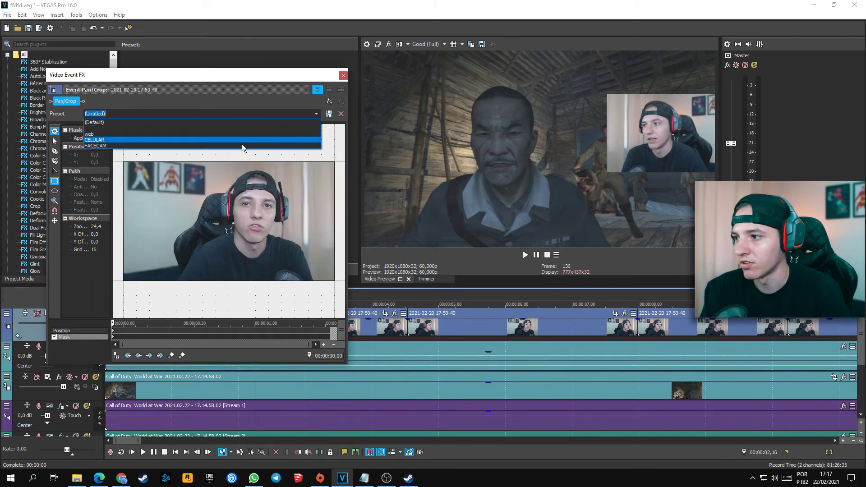
pyautogui.click(233, 145)
pyautogui.click(343, 76)
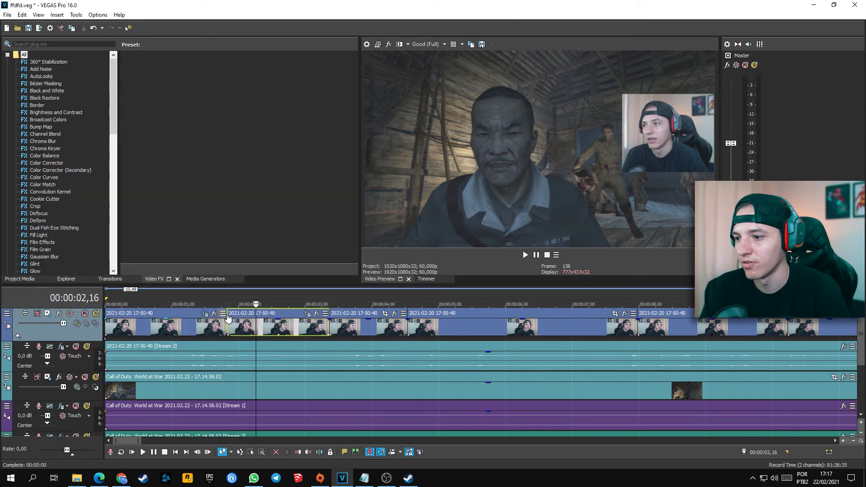
# Preview the webcam pieces along track 1 to compare the masked ones with the unmasked ones
pyautogui.click(205, 333)
pyautogui.click(251, 332)
pyautogui.scroll(-5, 251, 331)
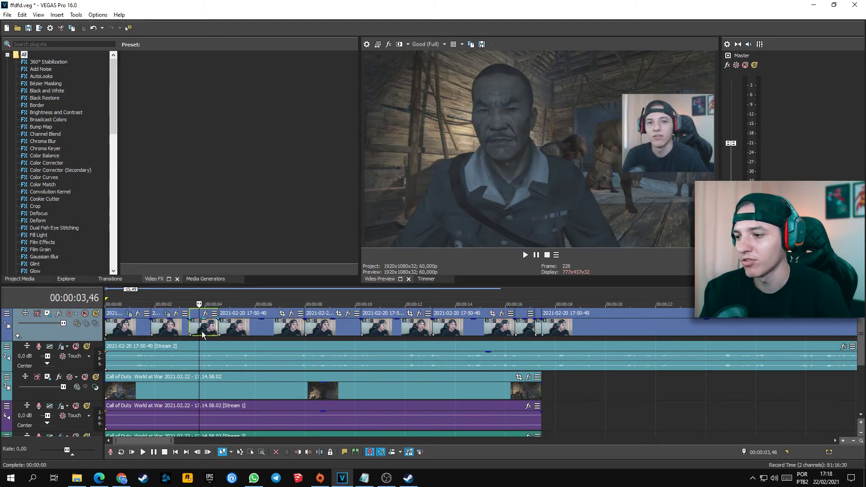
pyautogui.click(243, 331)
pyautogui.click(335, 331)
pyautogui.click(384, 331)
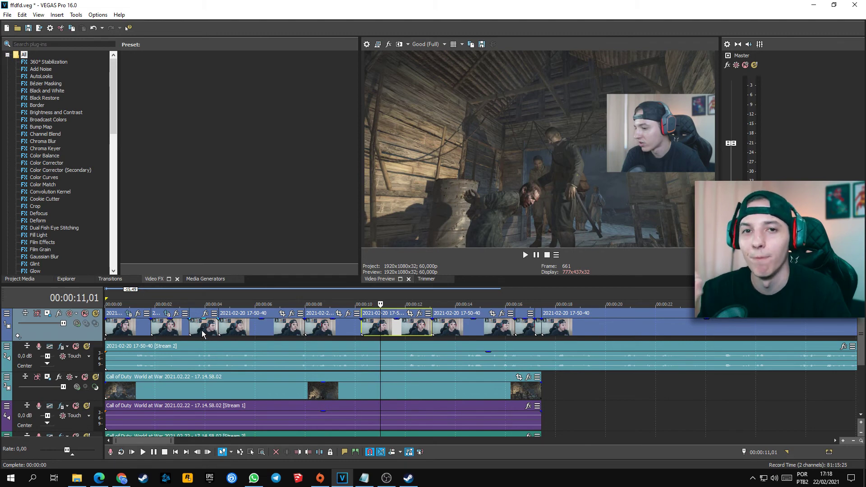
# Copy the first masked webcam piece on track 1
pyautogui.hscroll(-5, 277, 353)
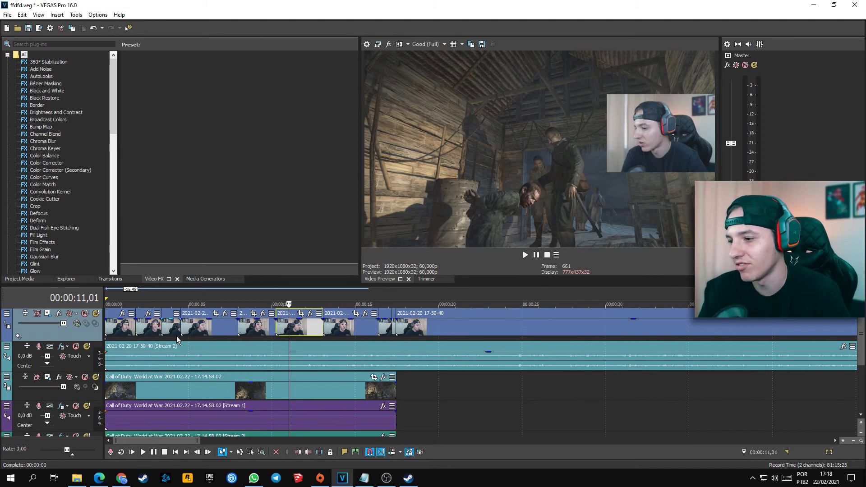
pyautogui.click(173, 333)
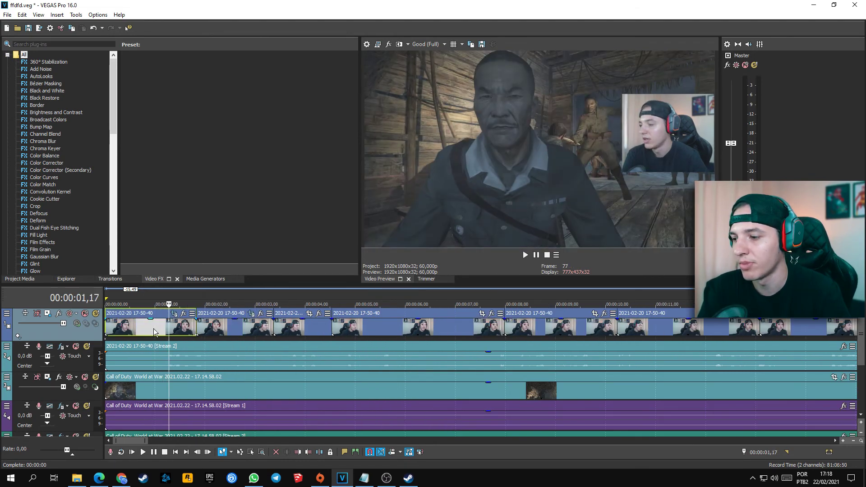
pyautogui.click(155, 324)
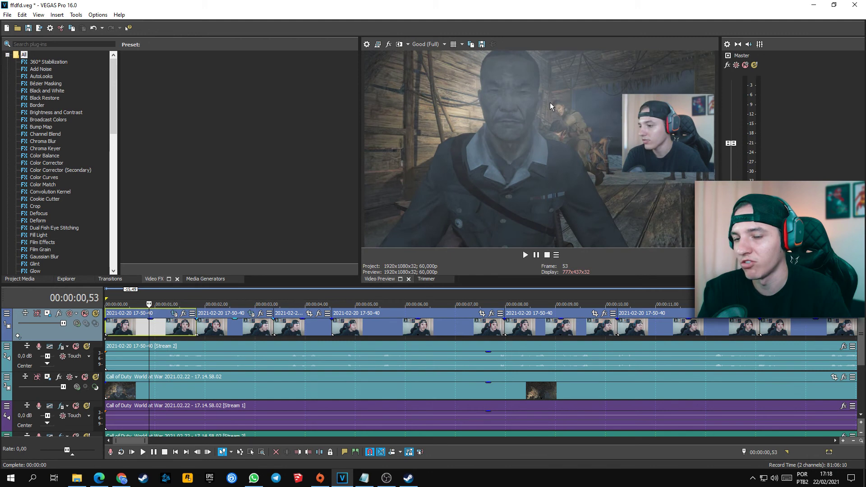
pyautogui.rightClick(154, 329)
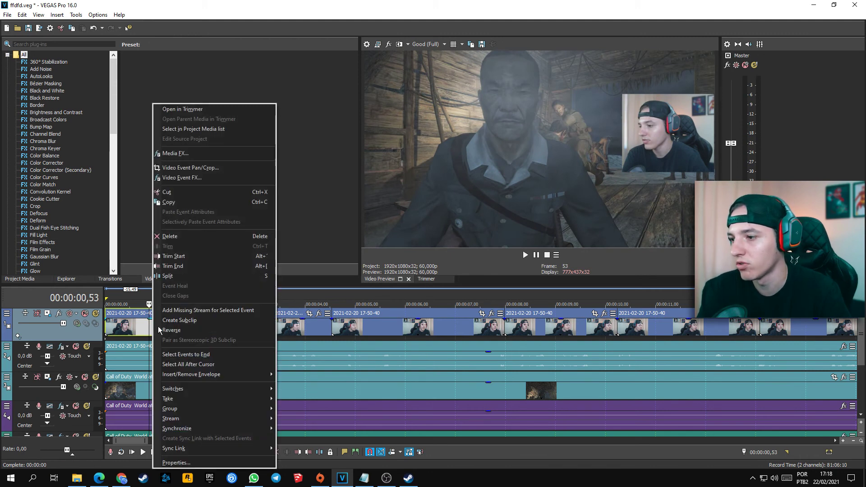
pyautogui.click(195, 204)
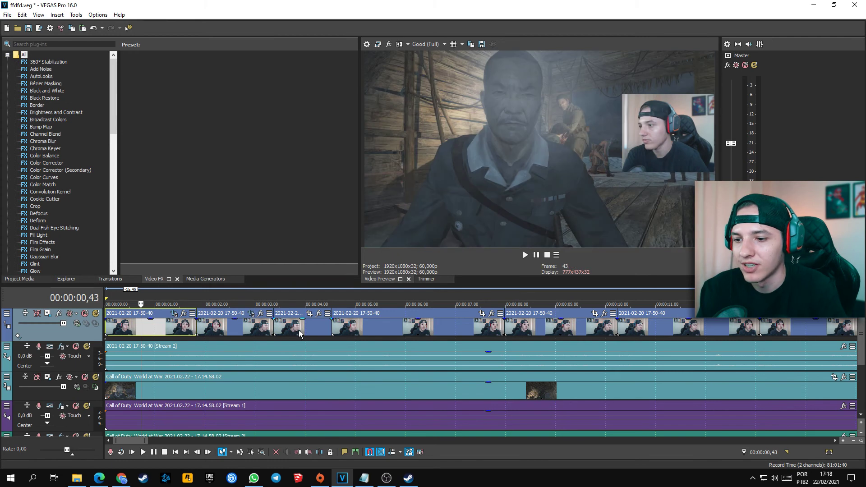
# Paste the copied event attributes onto all webcam pieces from the third to the last on track 1
pyautogui.click(299, 330)
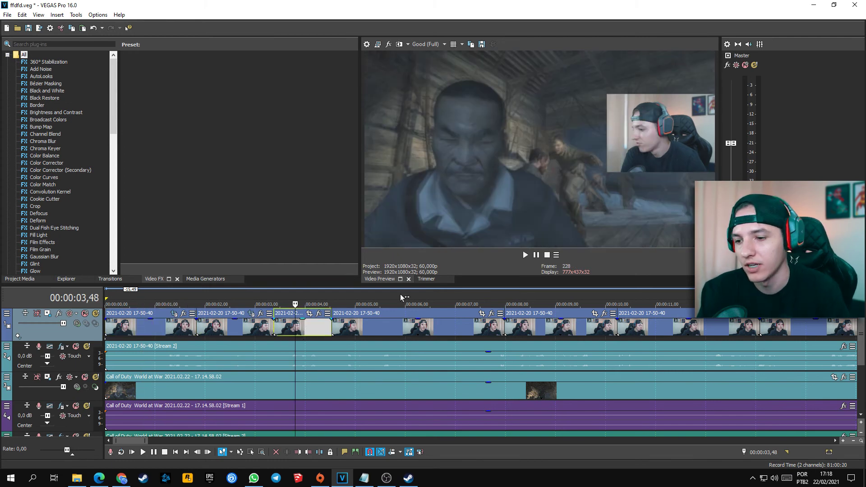
pyautogui.scroll(-3, 210, 321)
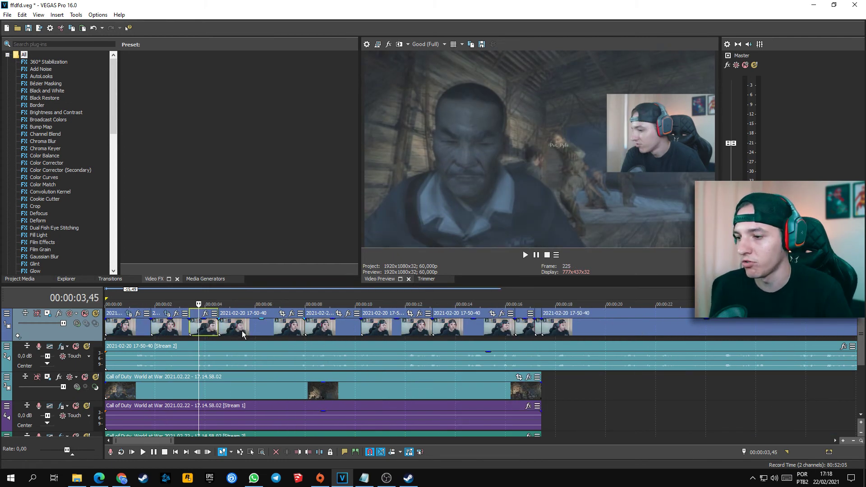
pyautogui.keyDown('shift'); pyautogui.click(614, 330); pyautogui.keyUp('shift')
pyautogui.scroll(-4, 302, 339)
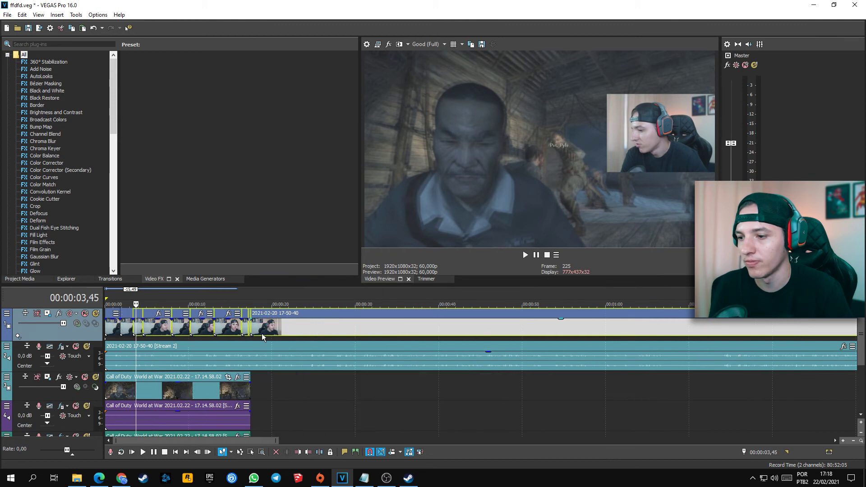
pyautogui.scroll(4, 264, 331)
pyautogui.rightClick(201, 334)
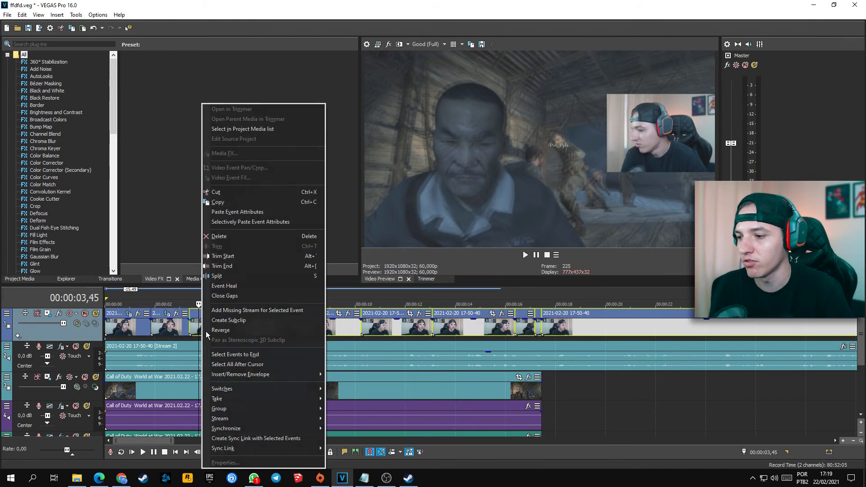
pyautogui.press('Escape')
pyautogui.rightClick(202, 334)
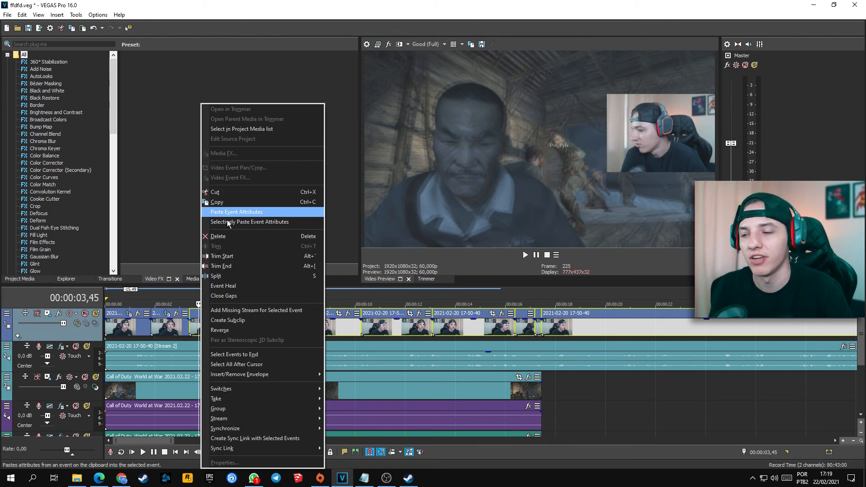
pyautogui.press('Return')
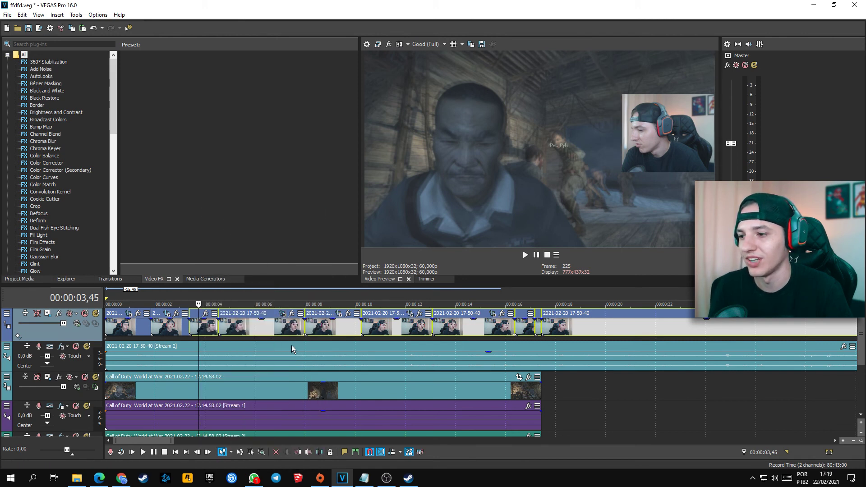
# Preview the remaining webcam pieces through the last one to check the pasted mask
pyautogui.click(252, 332)
pyautogui.click(340, 334)
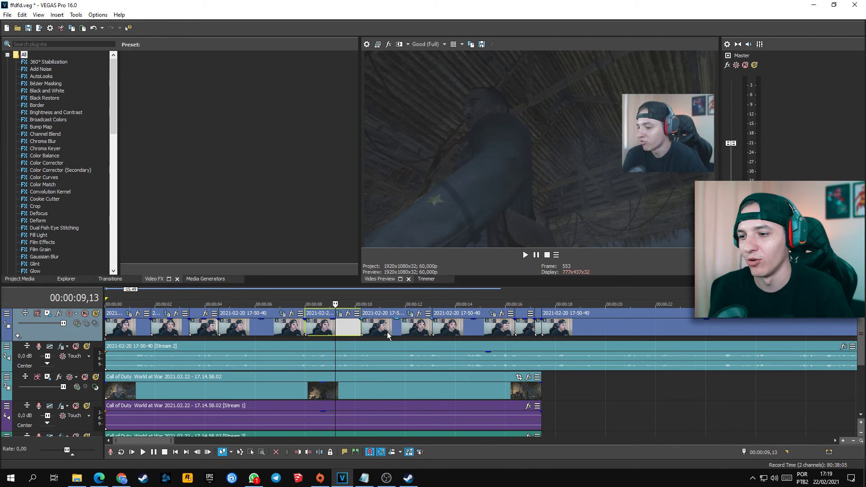
pyautogui.click(388, 333)
pyautogui.click(465, 336)
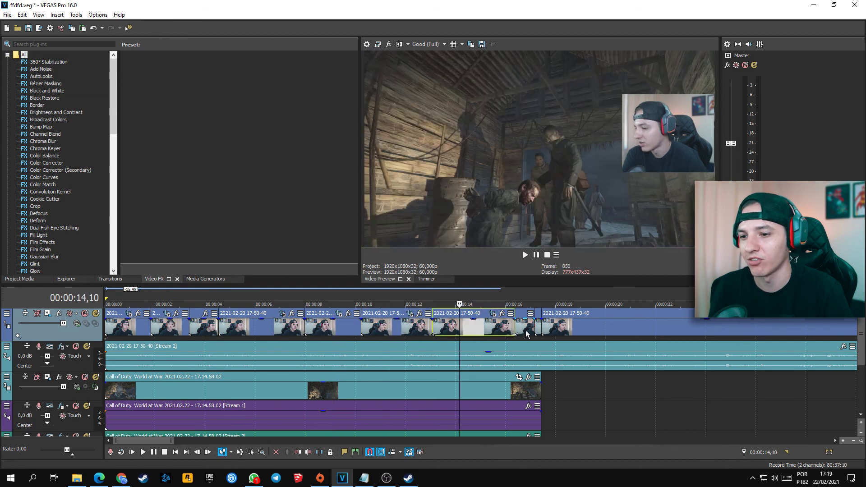
pyautogui.click(526, 331)
pyautogui.click(555, 332)
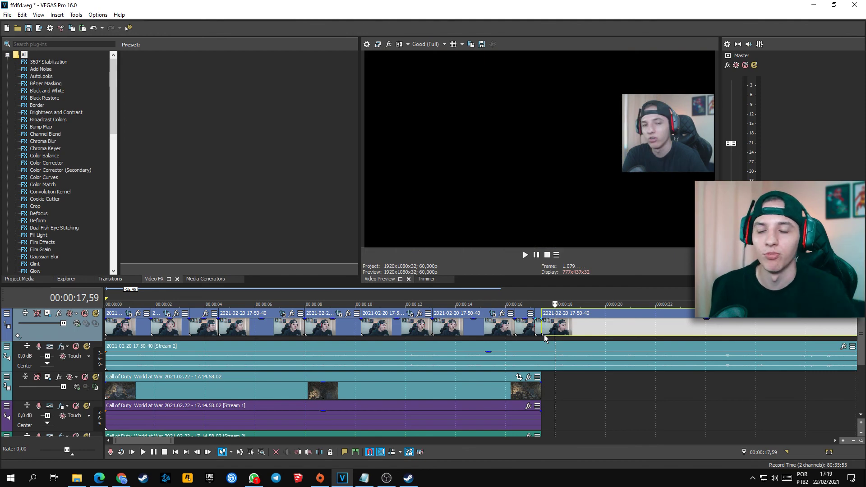
# Preview the masked webcam pieces over the gameplay from the middle of track 1 back to the first, ending on the third
pyautogui.click(459, 335)
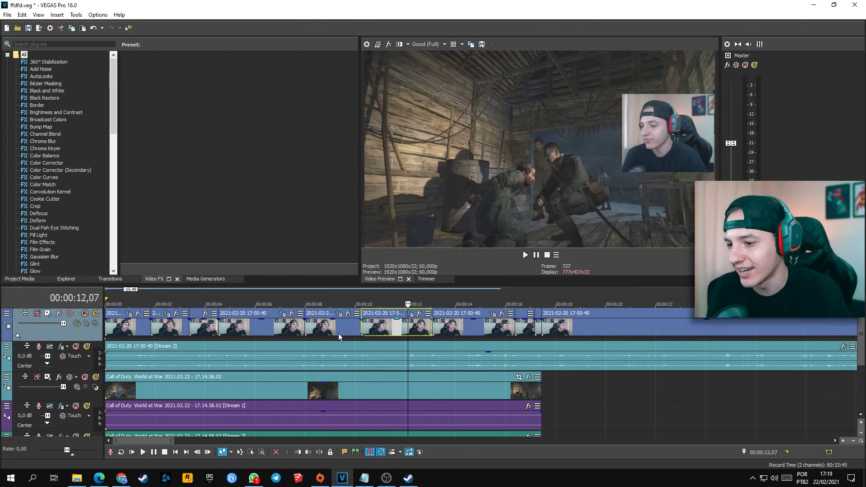
pyautogui.click(259, 331)
pyautogui.click(204, 330)
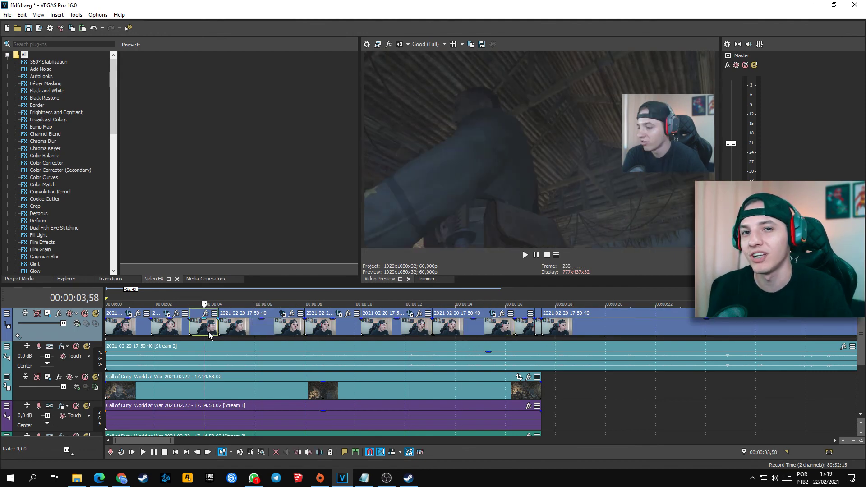
pyautogui.click(176, 335)
pyautogui.click(133, 335)
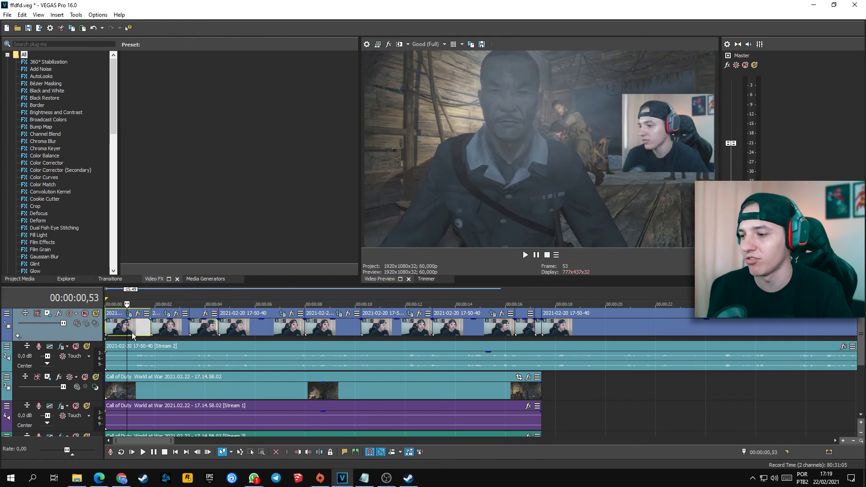
pyautogui.click(205, 334)
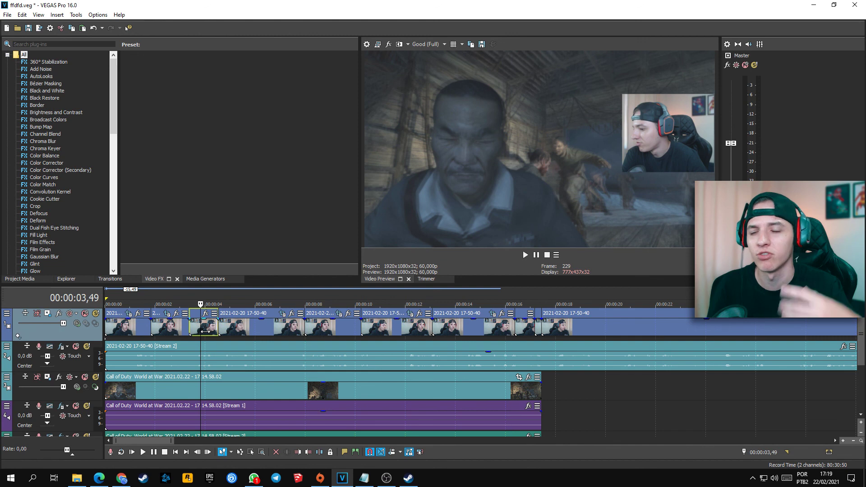
# Check which event commands are available for the webcam audio on track 2, and return to the third webcam piece on track 1
pyautogui.click(211, 364)
pyautogui.rightClick(211, 364)
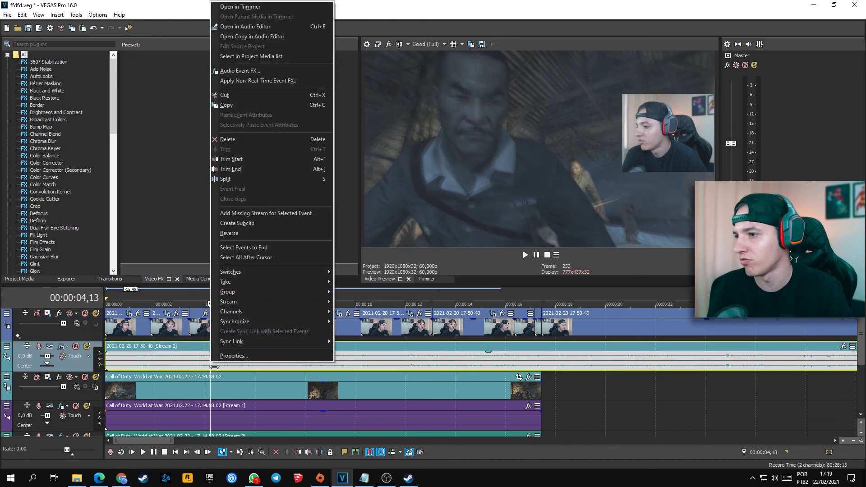
pyautogui.click(215, 331)
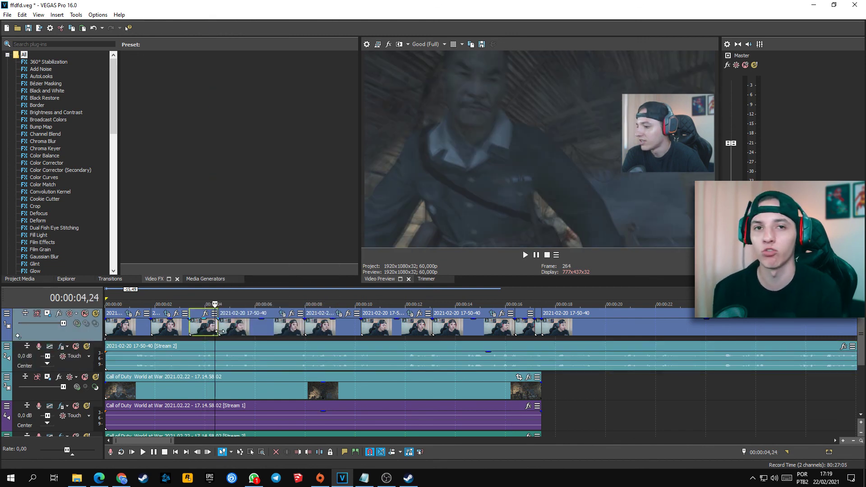